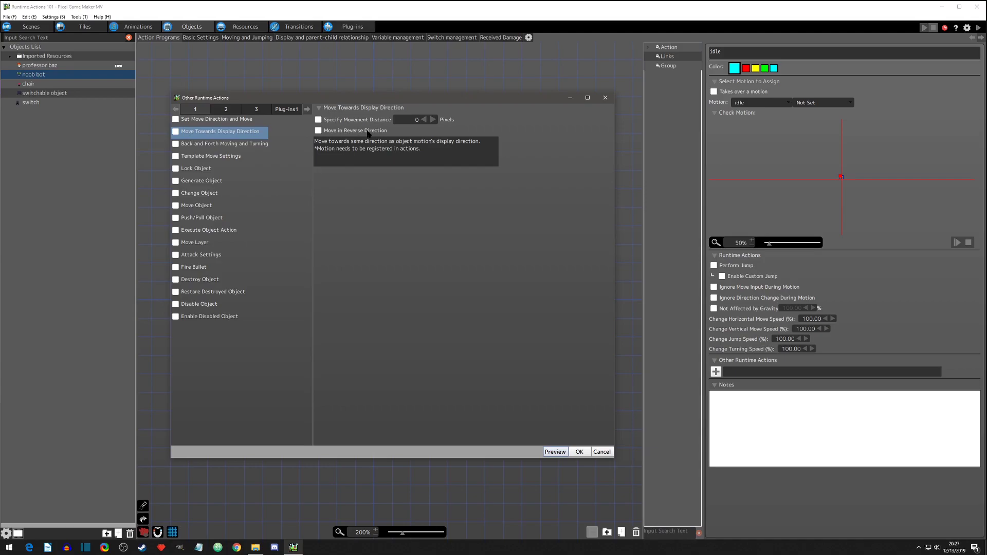
# Close the runtime action settings and test play the game to watch the noob bot without any added action.
pyautogui.click(609, 98)
pyautogui.click(924, 28)
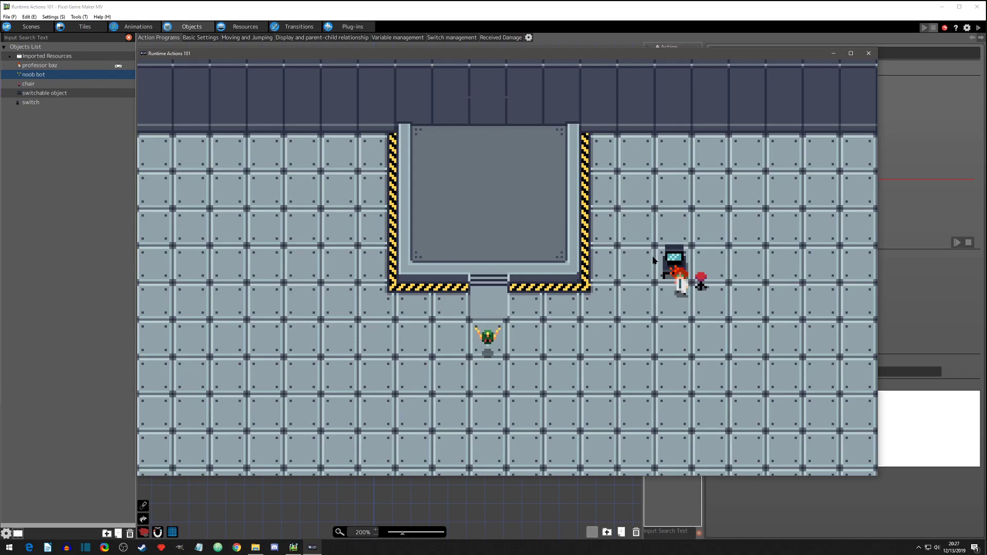
pyautogui.click(869, 54)
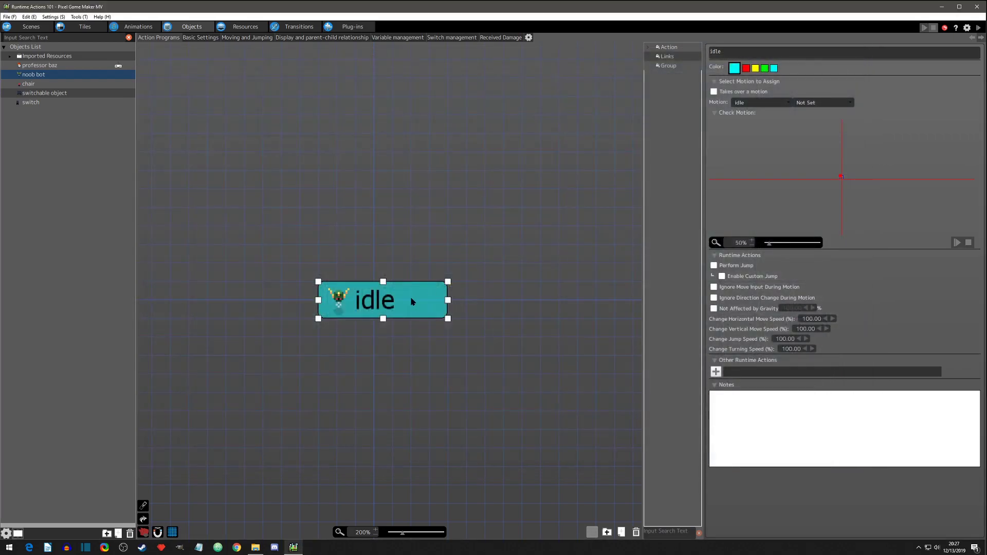
# Enable Move Towards Display Direction as a runtime action for the noob bot's idle action and preview its movement.
pyautogui.click(716, 372)
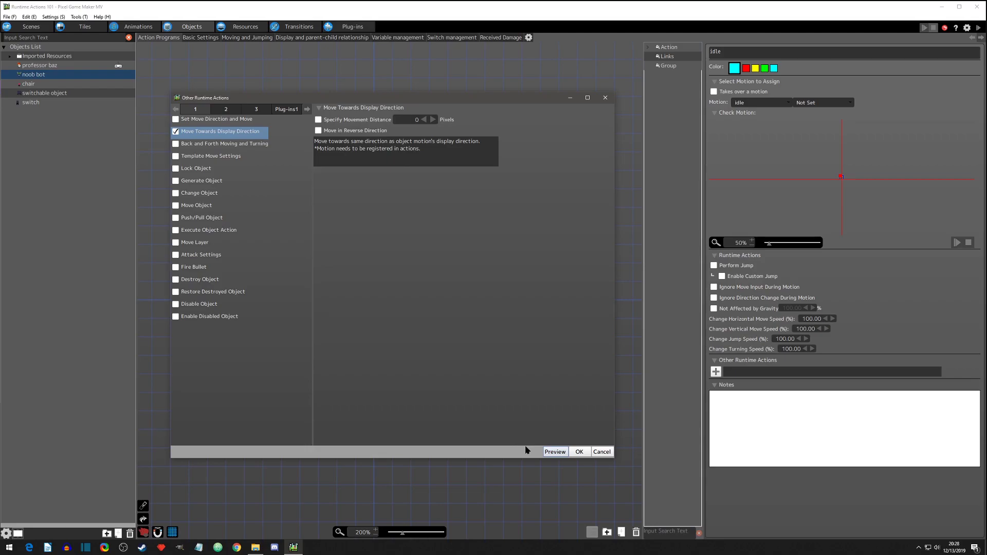
pyautogui.click(557, 455)
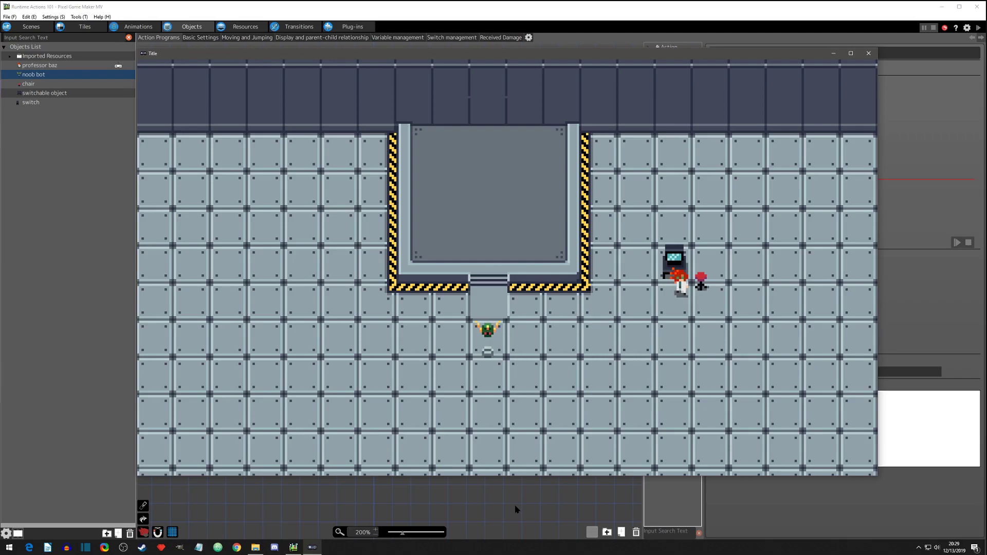
pyautogui.click(868, 54)
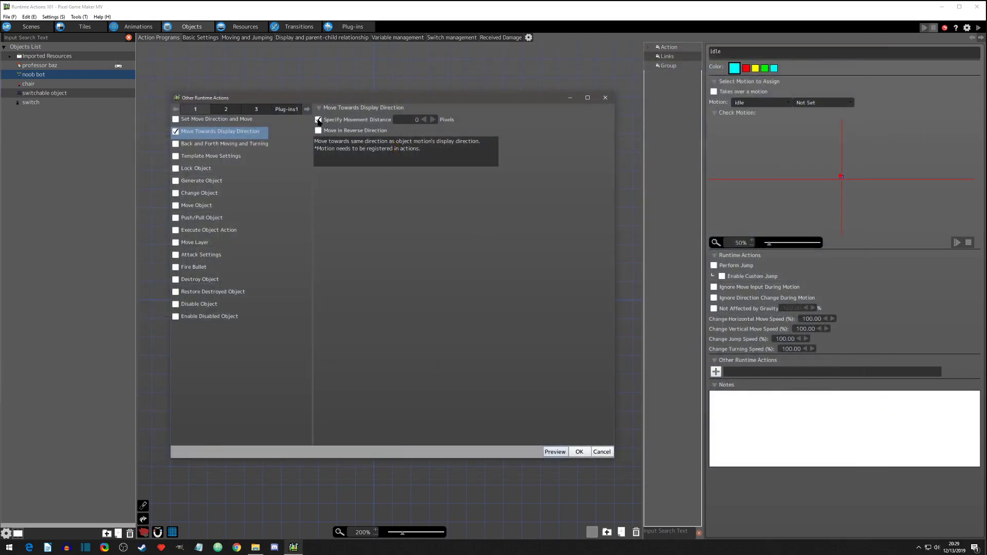
# Specify a movement distance of 50 pixels for Move Towards Display Direction and preview the movement.
pyautogui.click(555, 452)
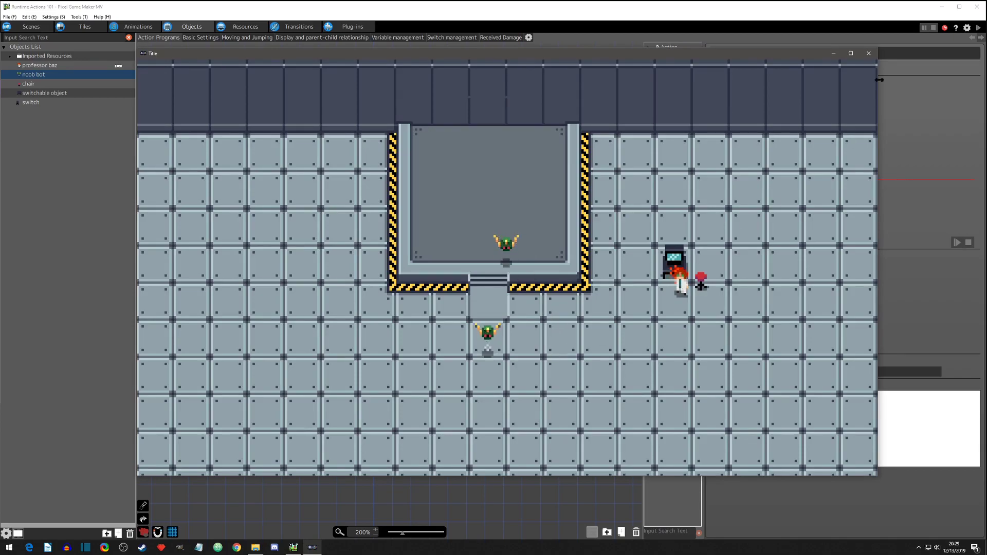
pyautogui.click(868, 53)
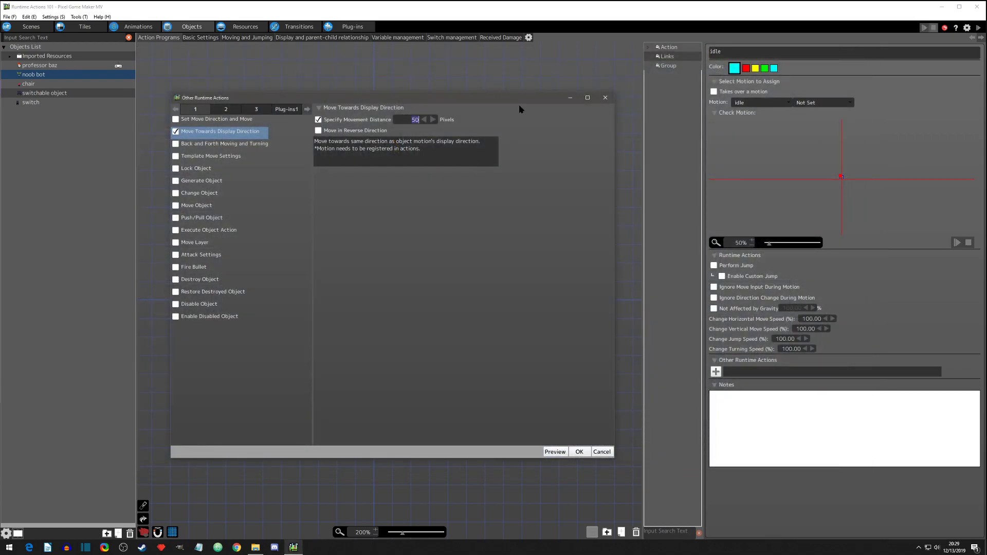
pyautogui.click(554, 452)
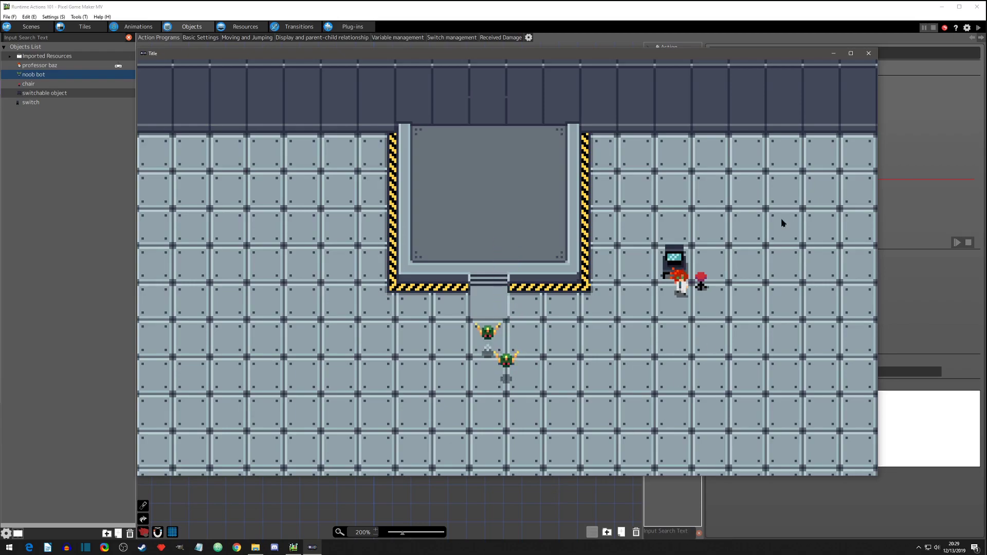
pyautogui.click(869, 53)
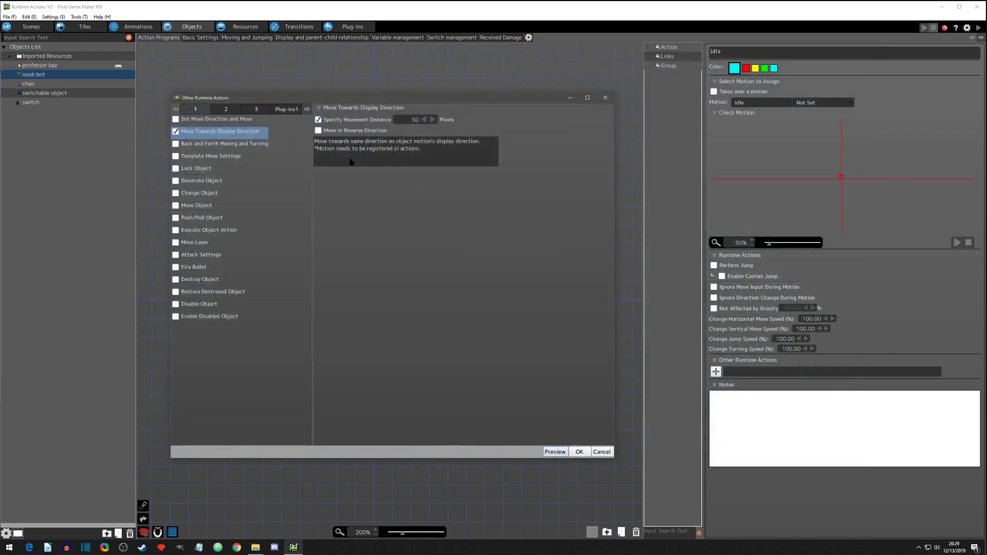
# Try Move in Reverse Direction in the preview and switch the option off again.
pyautogui.click(318, 131)
pyautogui.click(556, 451)
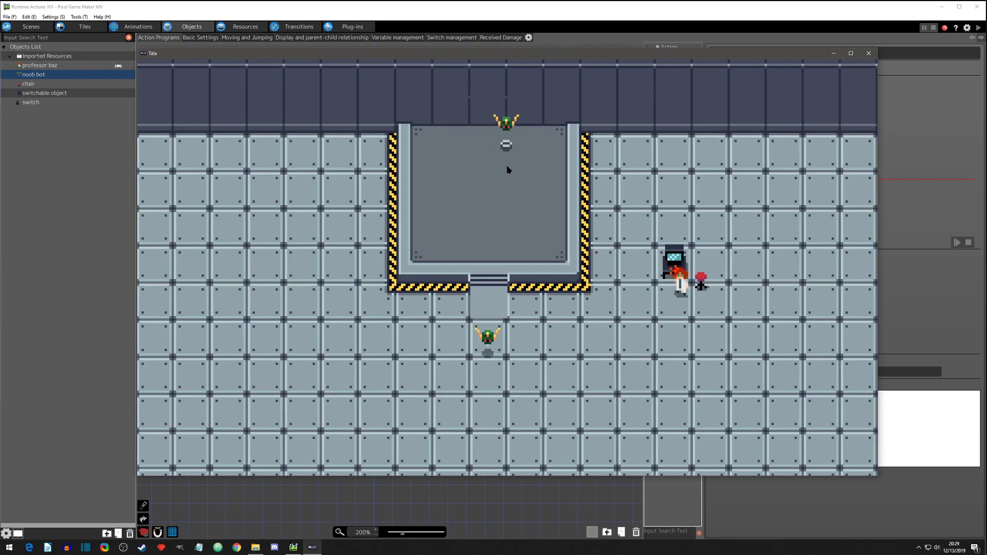
pyautogui.click(869, 53)
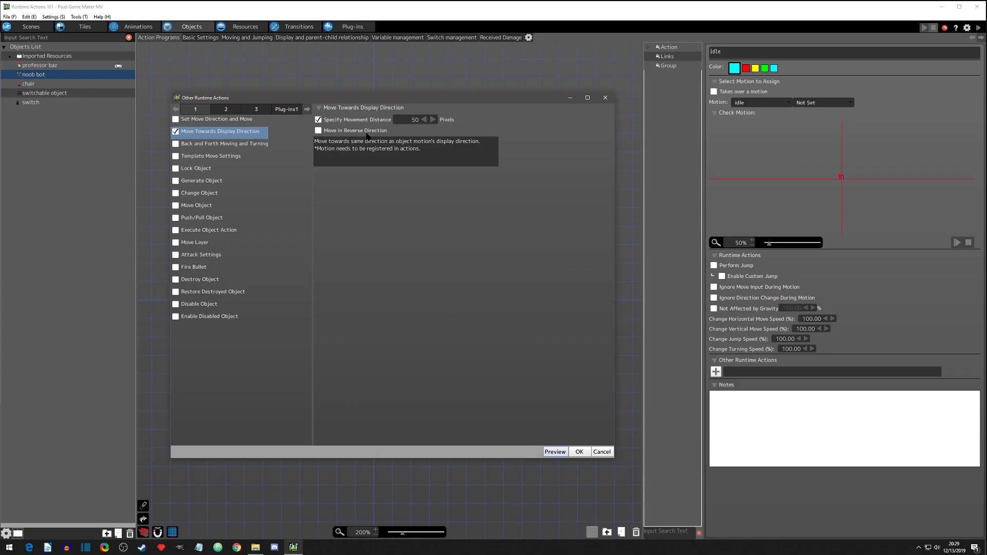
# Save the Move Towards Display Direction action to the noob bot's idle action and test play the game.
pyautogui.click(580, 452)
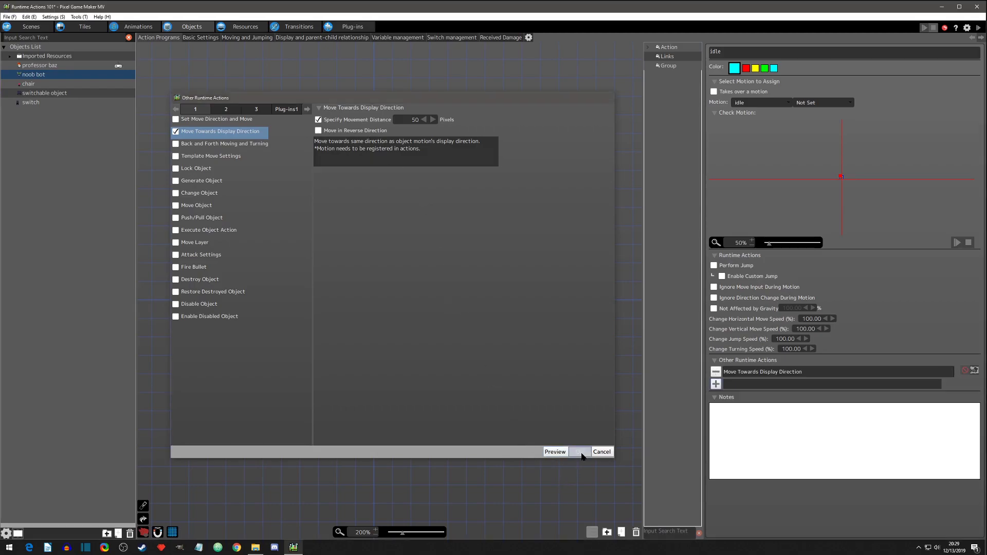
pyautogui.click(742, 376)
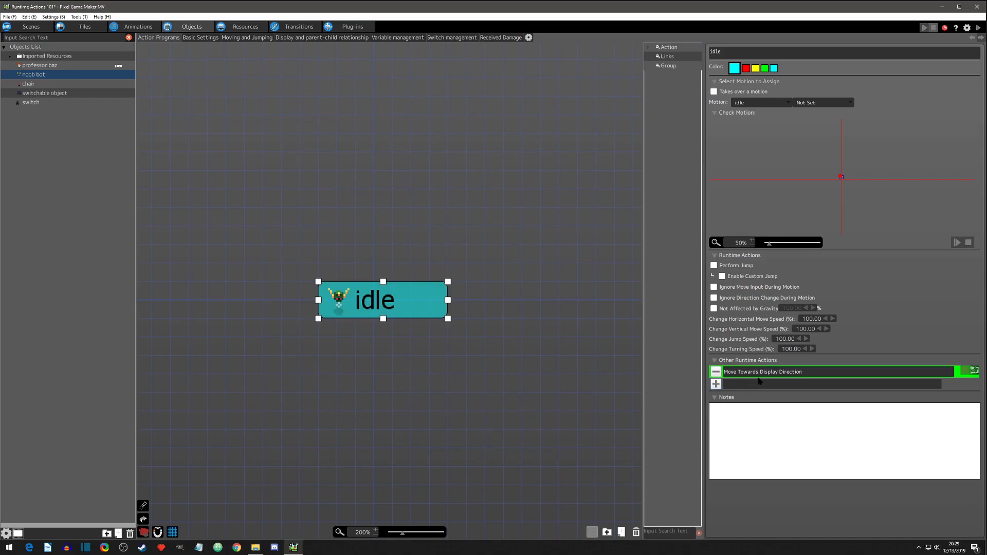
pyautogui.click(978, 27)
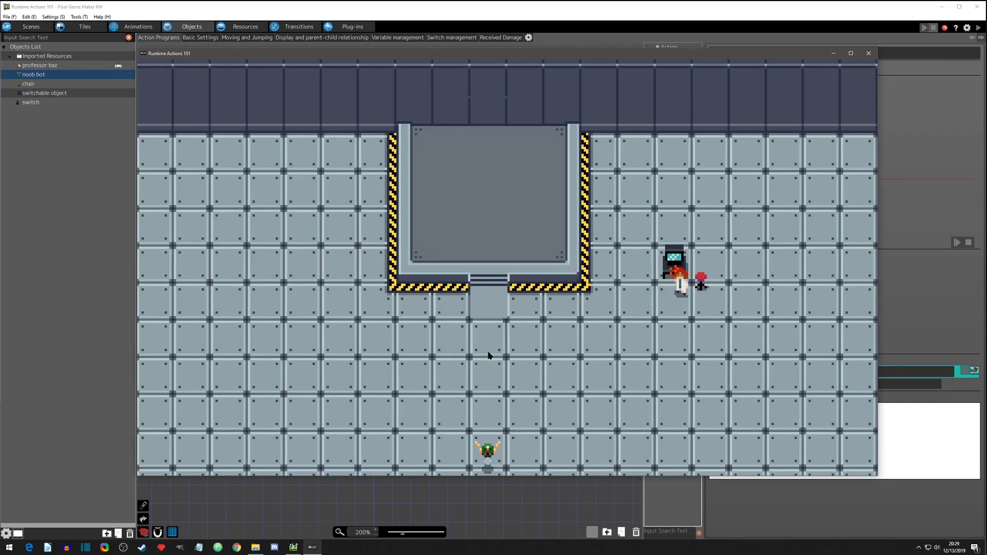
pyautogui.click(868, 53)
# Copy the Move Towards Display Direction action from the noob bot's idle action into professor baz's idle action.
pyautogui.click(793, 374)
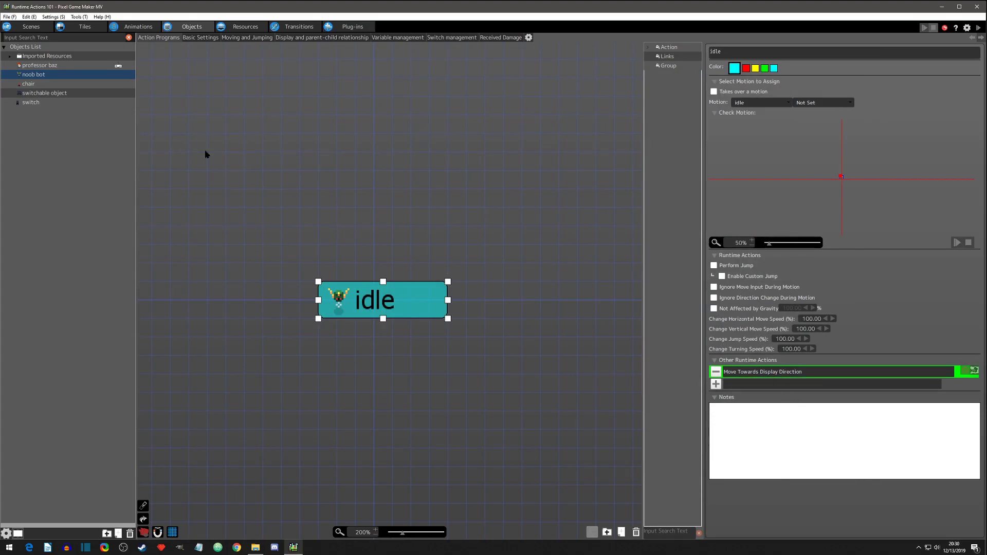
pyautogui.click(55, 67)
pyautogui.click(392, 302)
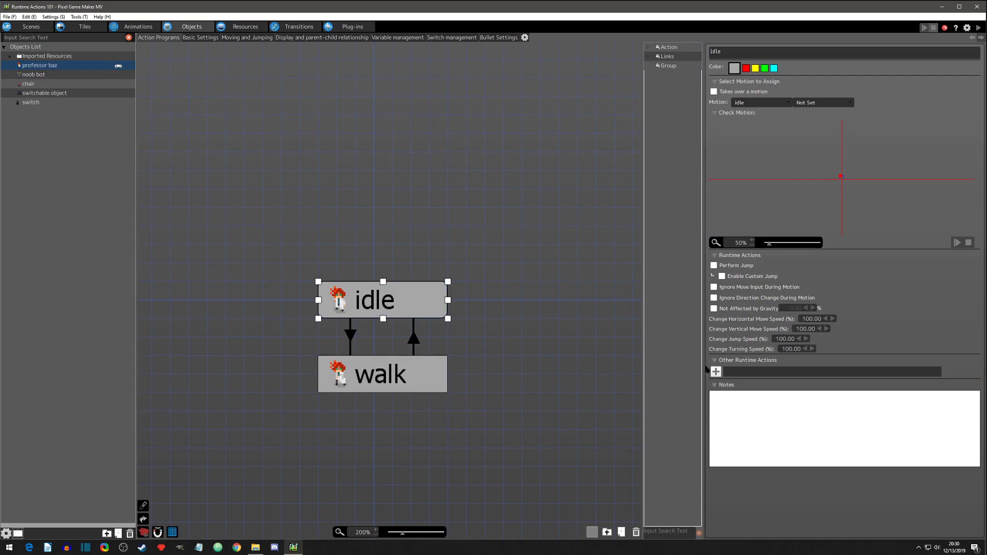
pyautogui.hotkey('ctrl', 'v')
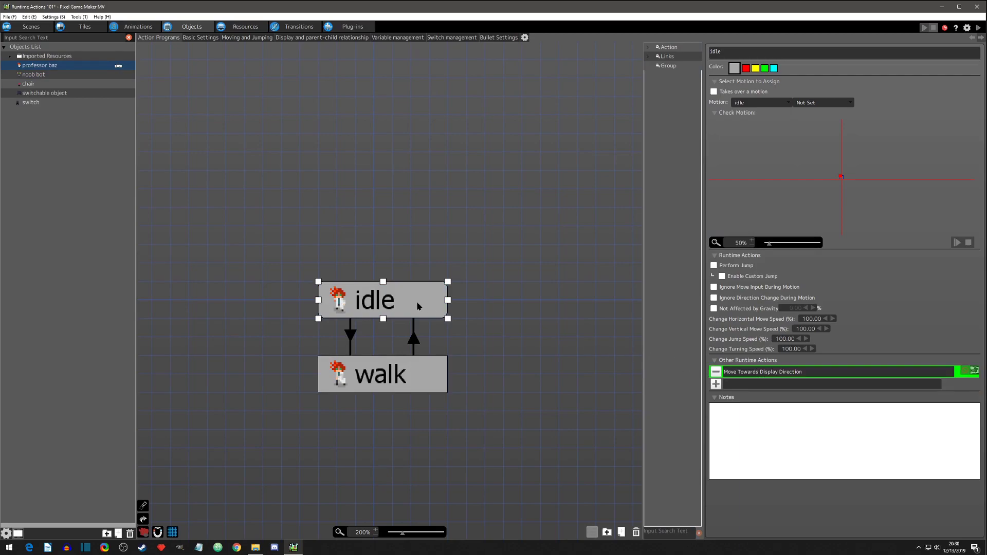
# Turn off Specify Movement Distance in professor baz's copied Move Towards Display Direction action.
pyautogui.doubleClick(795, 372)
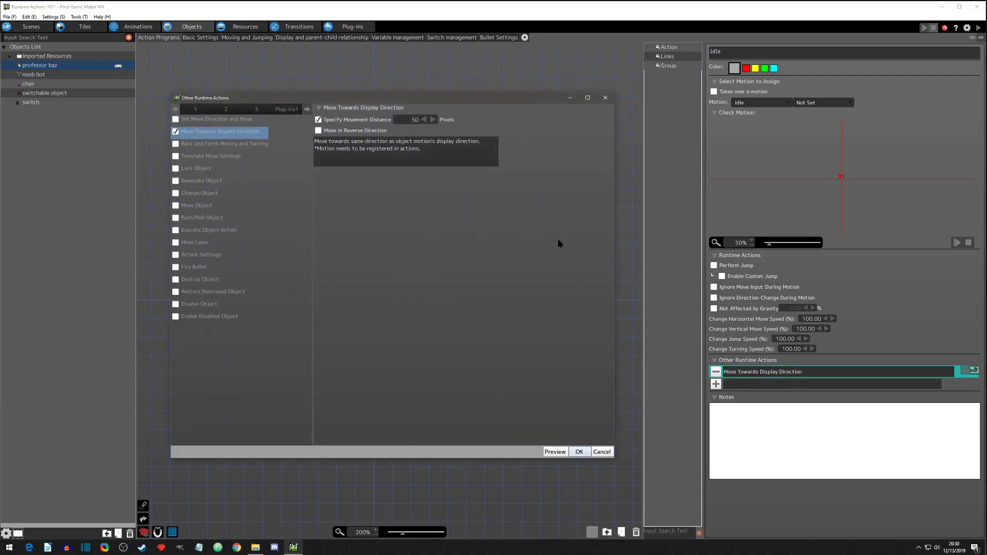
pyautogui.click(319, 121)
pyautogui.click(579, 452)
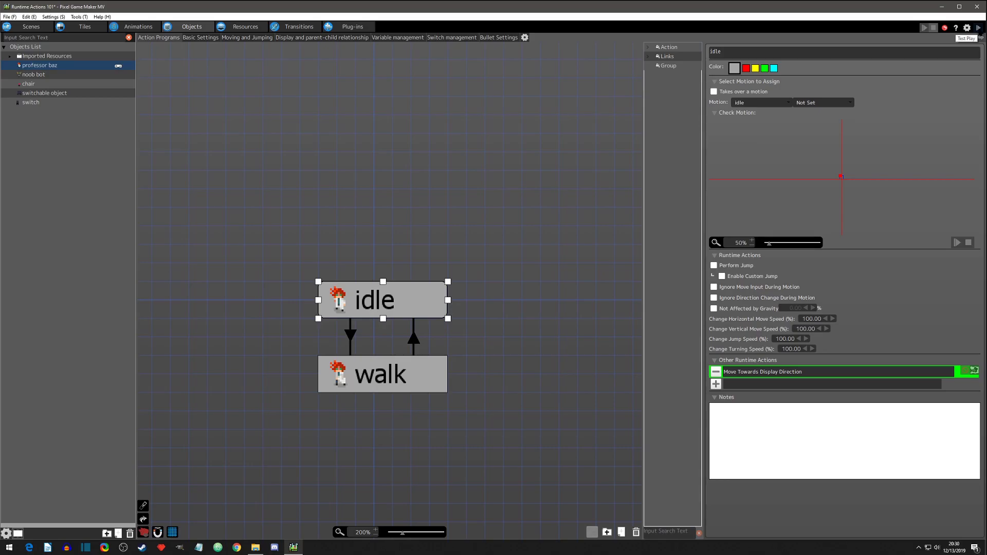
# Test play the game, steering professor baz around the room in all four directions to check his continuous movement.
pyautogui.click(978, 28)
pyautogui.press('Left')
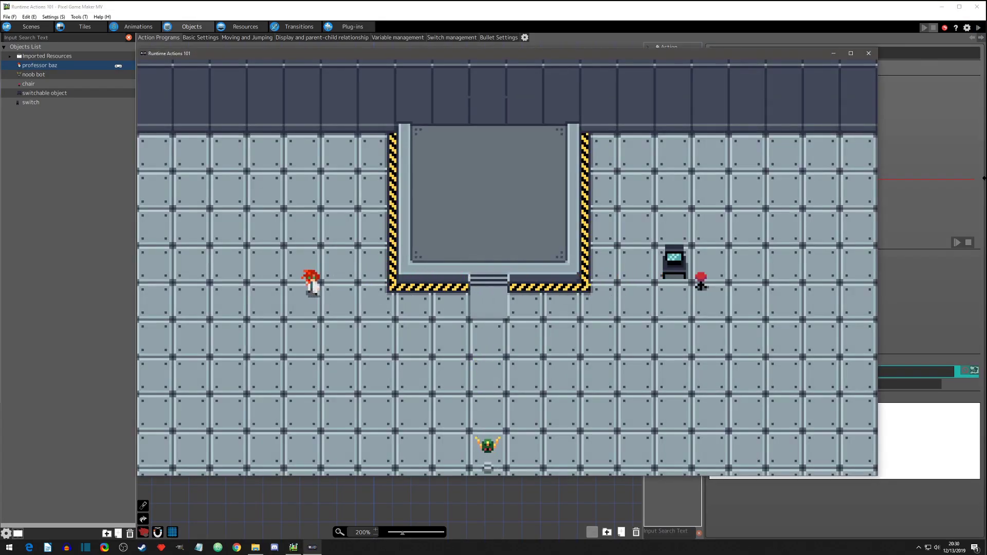
pyautogui.press('Down')
pyautogui.press('Right')
pyautogui.press('Up')
pyautogui.press('Right')
pyautogui.press('Right')
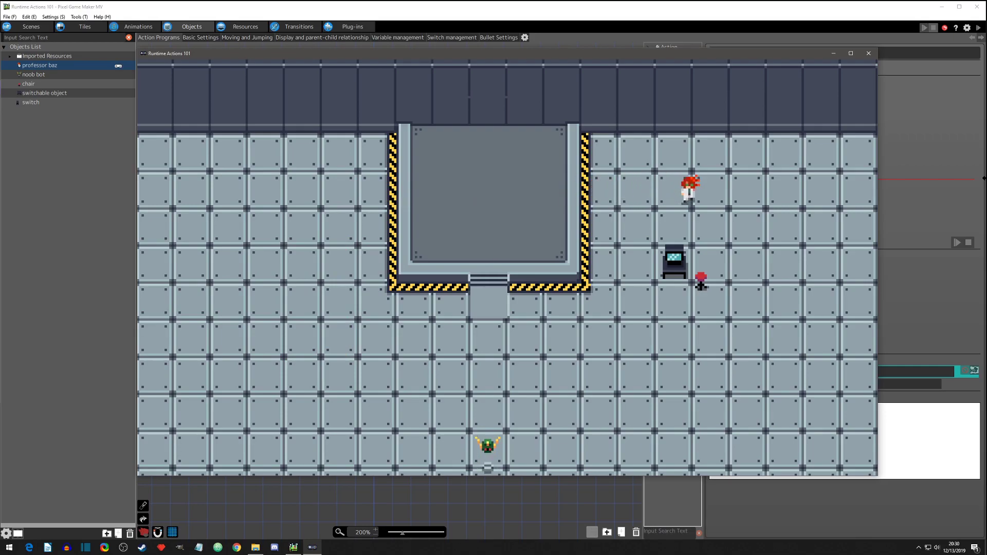
pyautogui.press('Down')
pyautogui.press('Left')
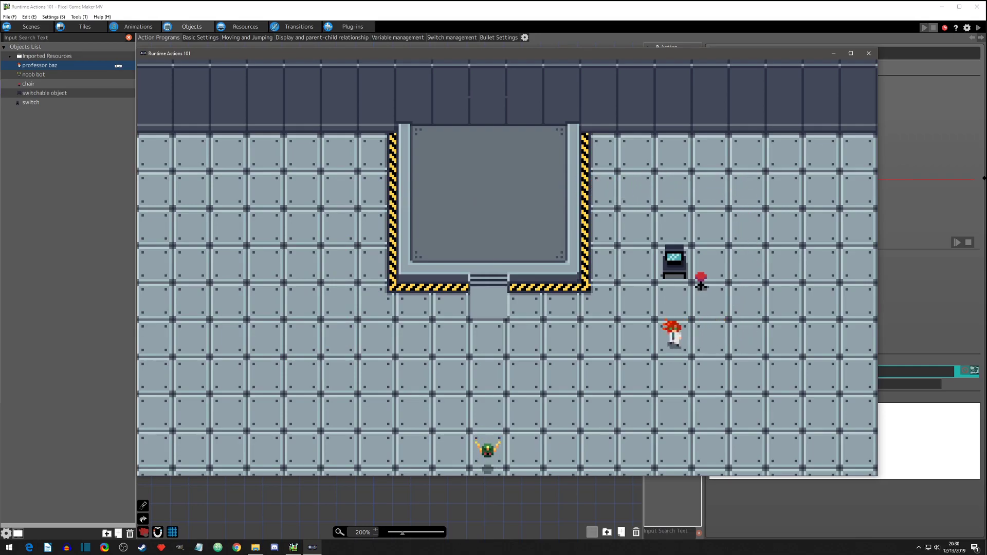
pyautogui.press('Up')
pyautogui.press('Right')
pyautogui.press('Up')
pyautogui.press('Left')
pyautogui.press('Left')
pyautogui.press('Down')
pyautogui.press('Right')
pyautogui.press('Down')
pyautogui.press('Down')
pyautogui.press('Left')
pyautogui.press('Up')
pyautogui.press('Left')
pyautogui.press('Down')
pyautogui.press('Down')
pyautogui.press('Right')
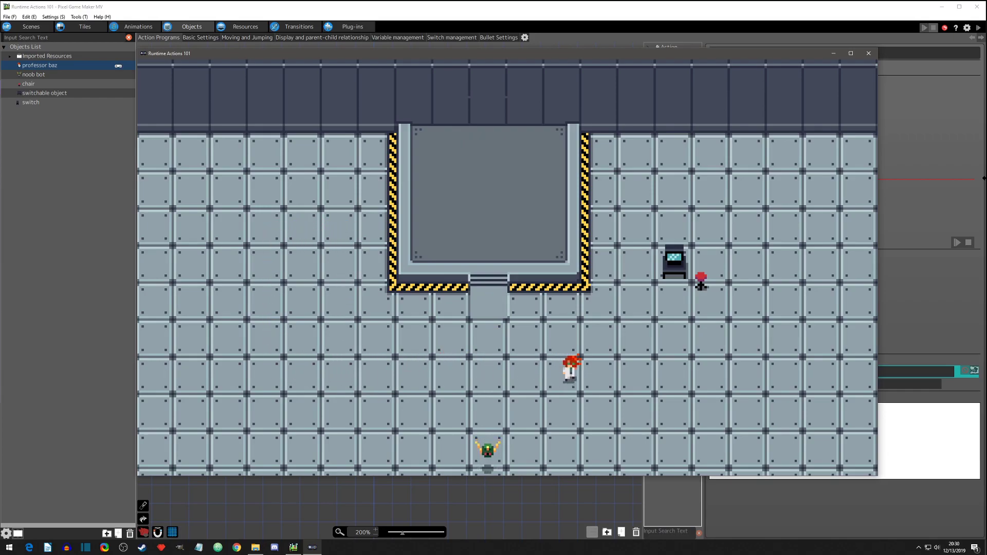
pyautogui.press('Up')
pyautogui.press('Right')
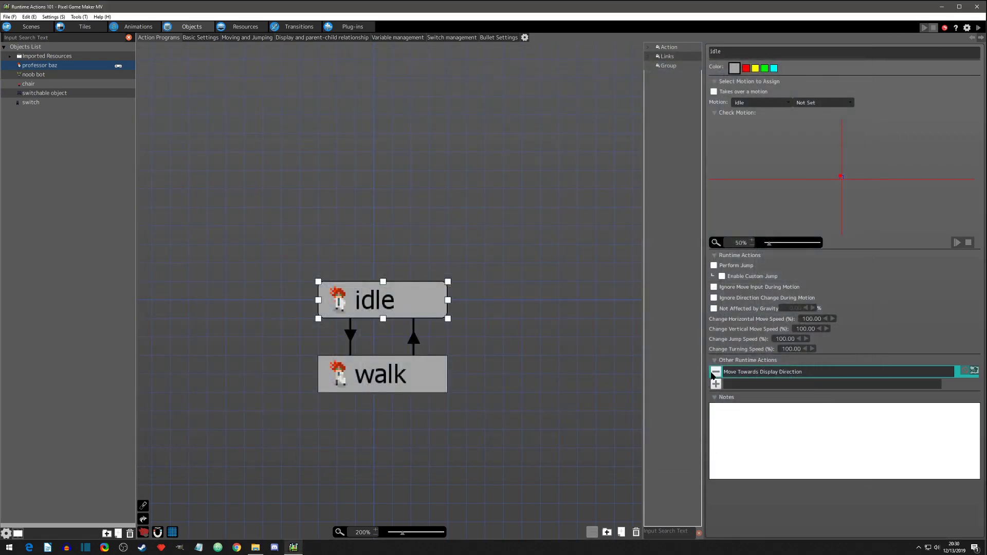
# Remove Move Towards Display Direction from professor baz's idle action and return to the noob bot's runtime actions.
pyautogui.click(716, 371)
pyautogui.click(42, 78)
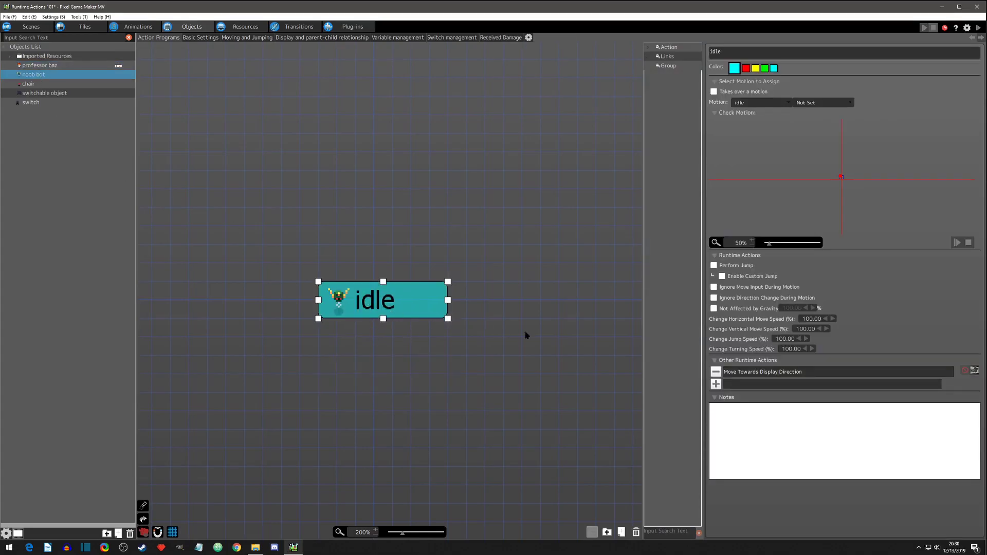
pyautogui.click(779, 374)
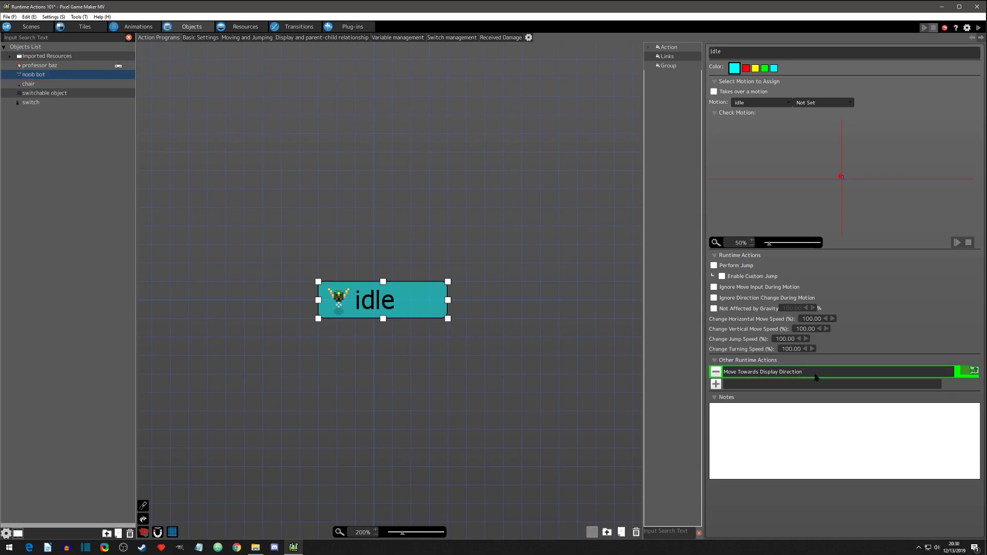
pyautogui.click(974, 386)
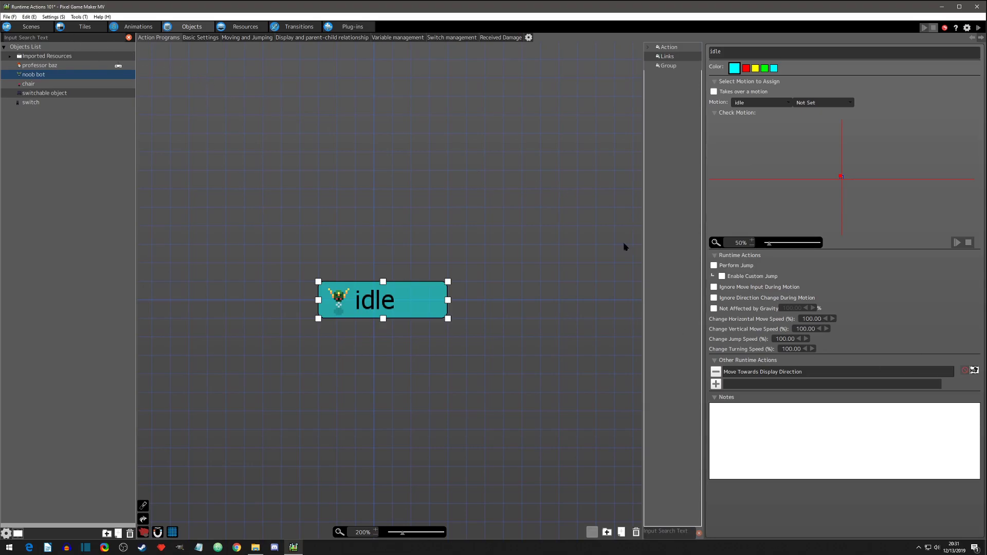
# Select the noob bot placed in the scene and examine its runtime action settings that are changeable after placement.
pyautogui.click(30, 28)
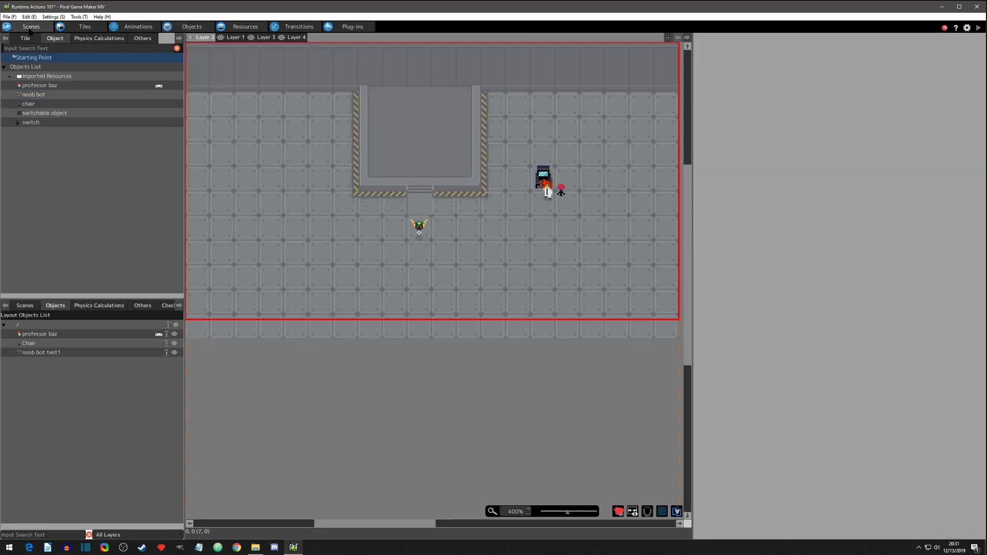
pyautogui.click(418, 228)
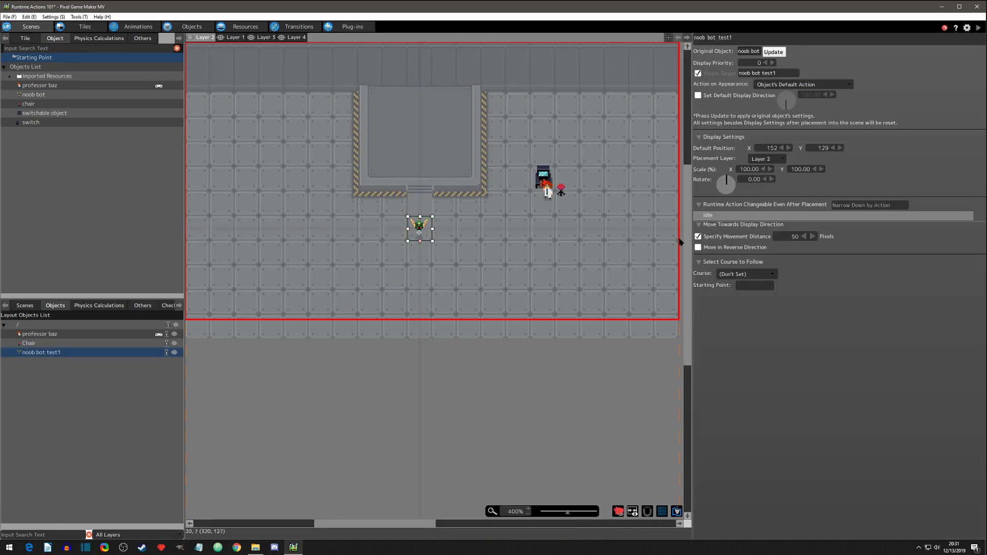
pyautogui.click(702, 229)
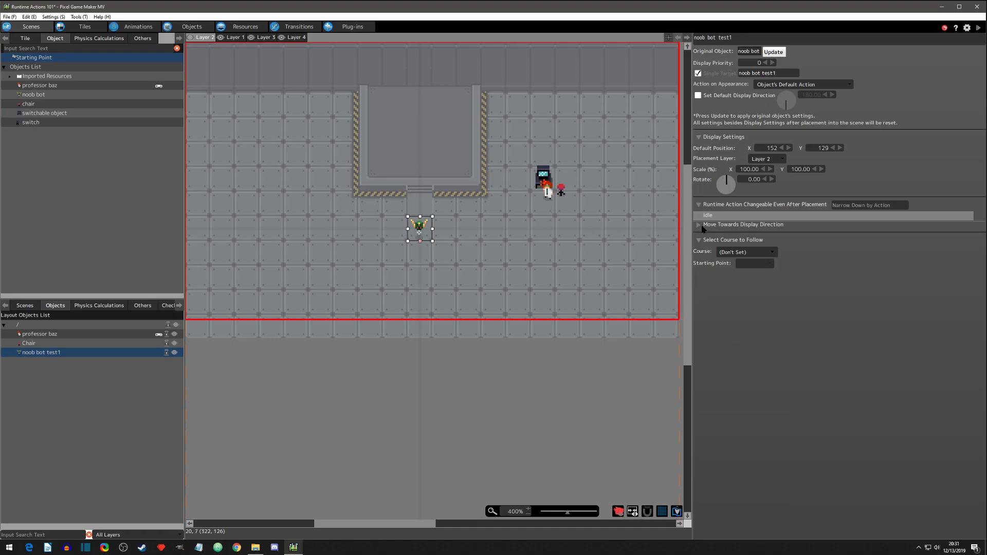
pyautogui.click(703, 227)
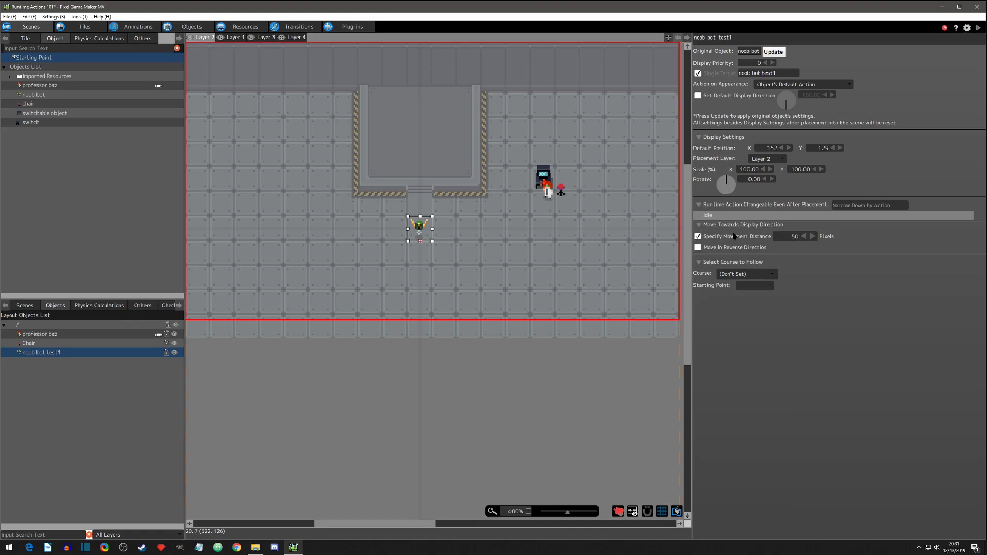
pyautogui.click(700, 227)
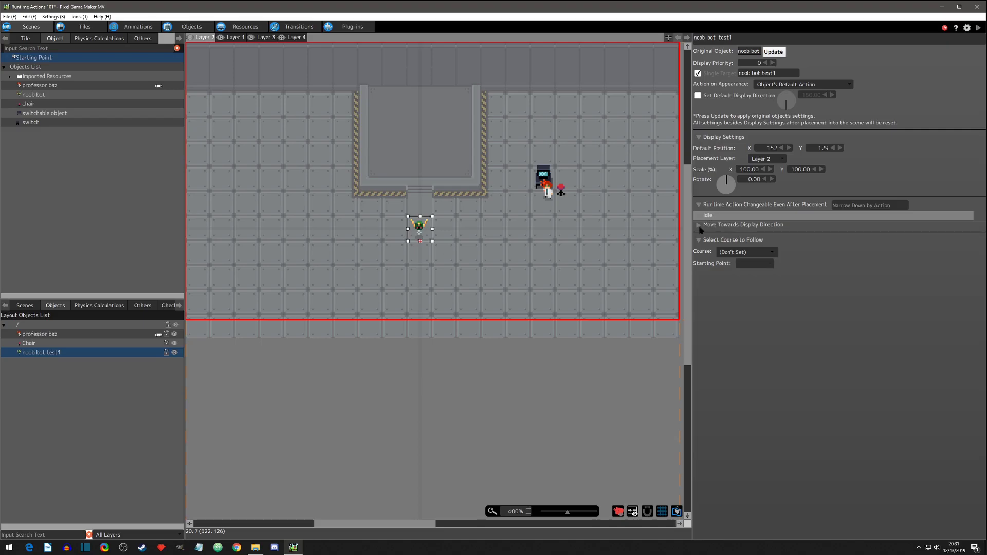
pyautogui.click(702, 229)
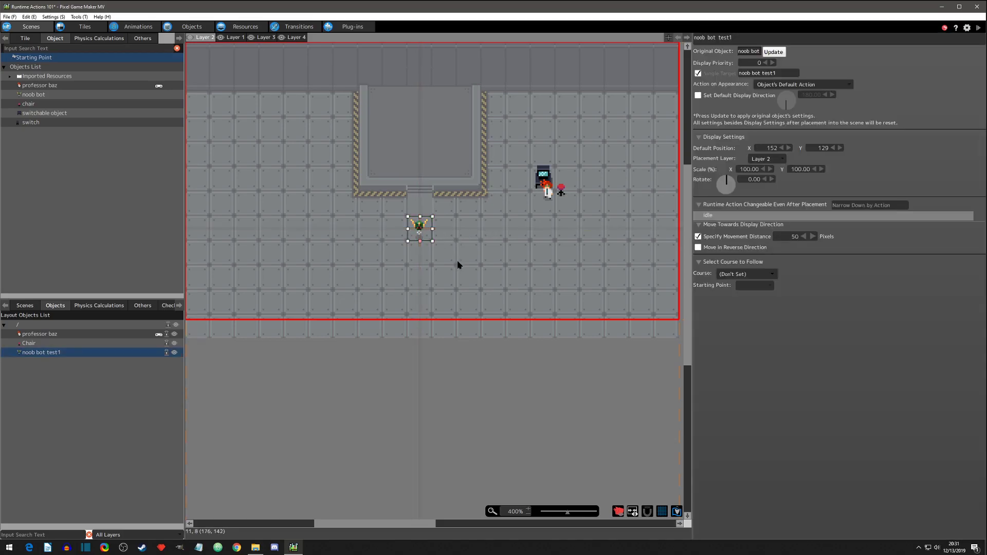
# Paste two copies of the noob bot, placing one left of the original and one above the computer at X 232, Y 65.
pyautogui.hotkey('ctrl', 'v')
pyautogui.click(434, 256)
pyautogui.moveTo(435, 256); pyautogui.dragTo(322, 229)
pyautogui.hotkey('ctrl', 'v')
pyautogui.moveTo(456, 263); pyautogui.dragTo(545, 134)
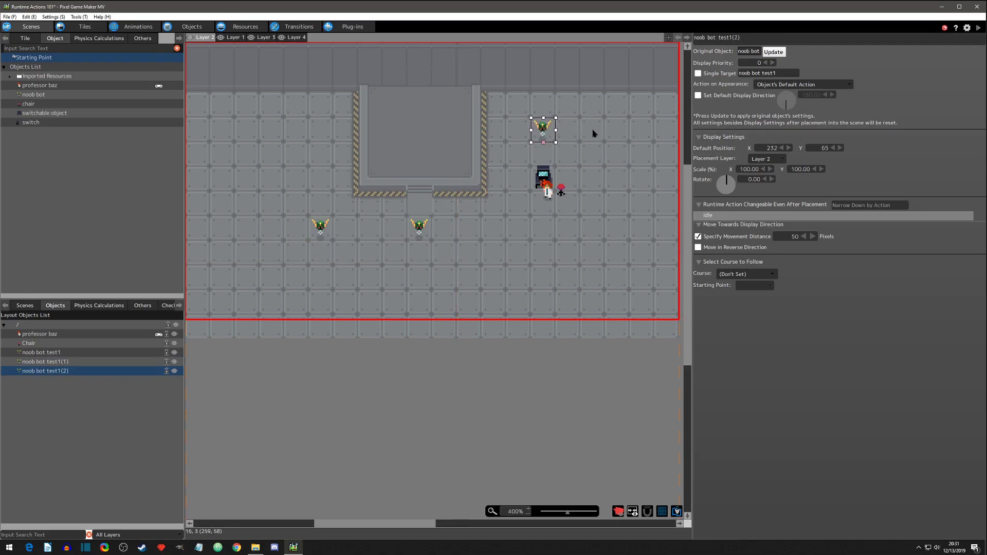
# Enable a default display direction for the noob bot copy above the computer and set it to 270.
pyautogui.click(699, 96)
pyautogui.moveTo(786, 109); pyautogui.dragTo(779, 104)
pyautogui.doubleClick(820, 95)
pyautogui.write('270')
pyautogui.press('Return')
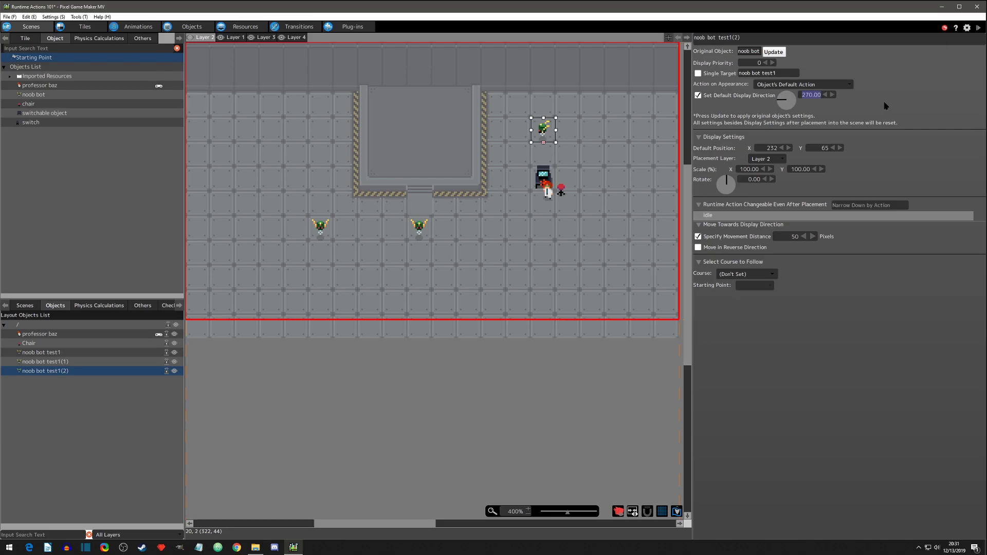
# Enable Move in Reverse Direction for the noob bot copy placed left of the original.
pyautogui.click(569, 169)
pyautogui.click(420, 226)
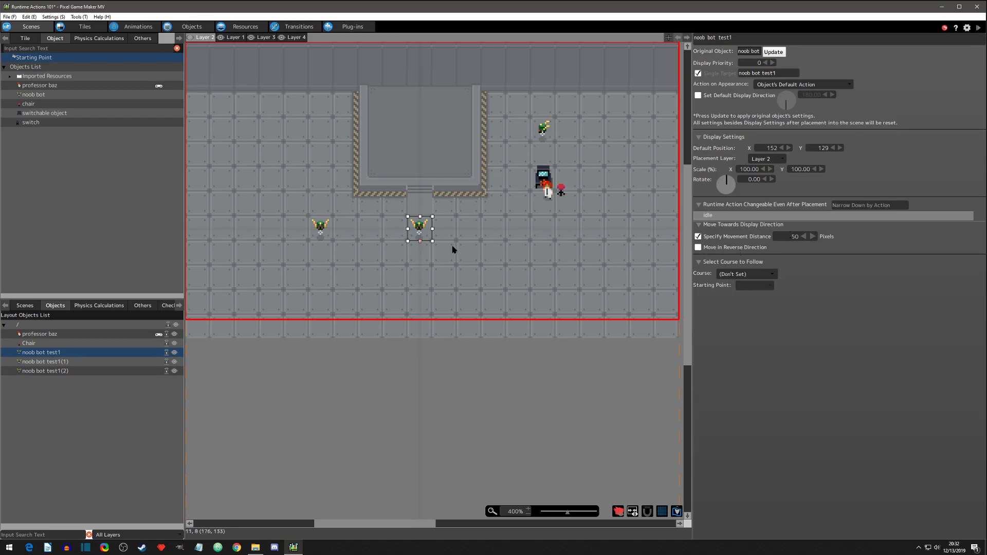
pyautogui.click(320, 226)
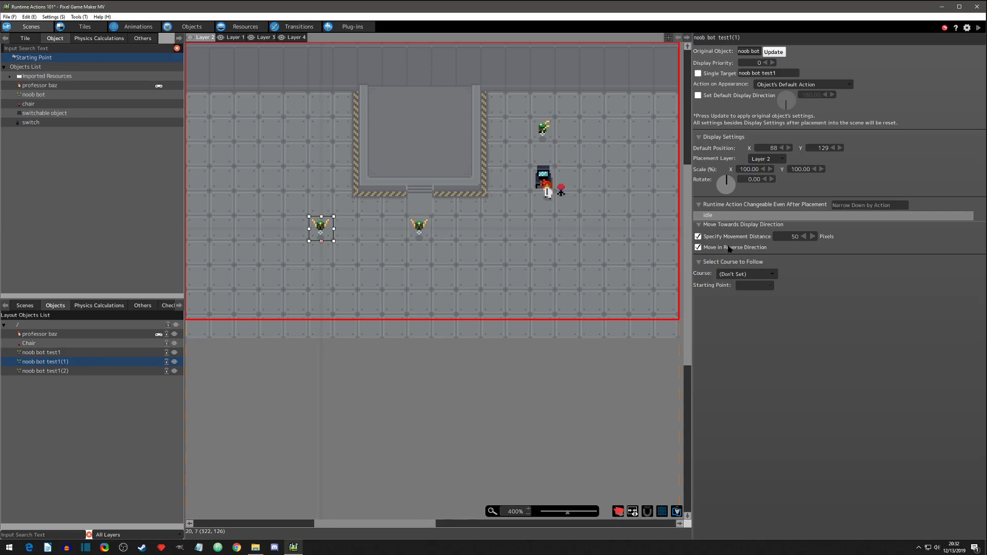
# For the noob bot copy above the computer, disable Specify Movement Distance and enable Move in Reverse Direction.
pyautogui.click(543, 129)
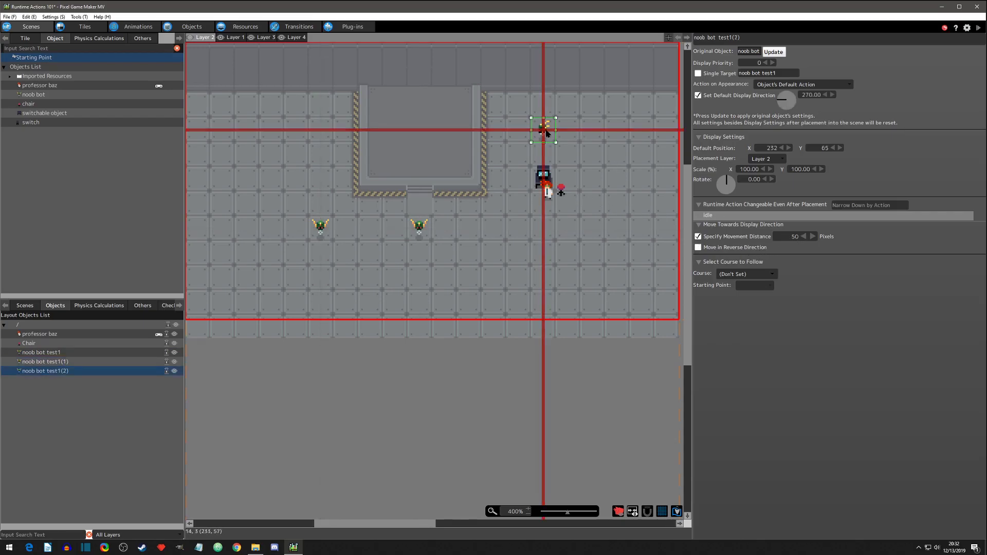
pyautogui.click(698, 247)
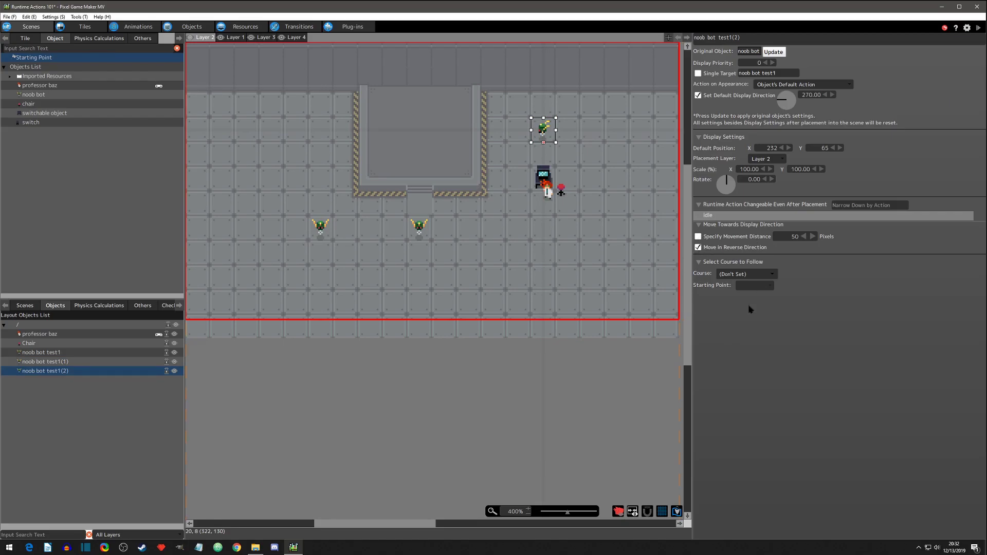
# Compare the changeable runtime action settings of the three placed noob bots, and check the noob bot object's idle action.
pyautogui.click(421, 231)
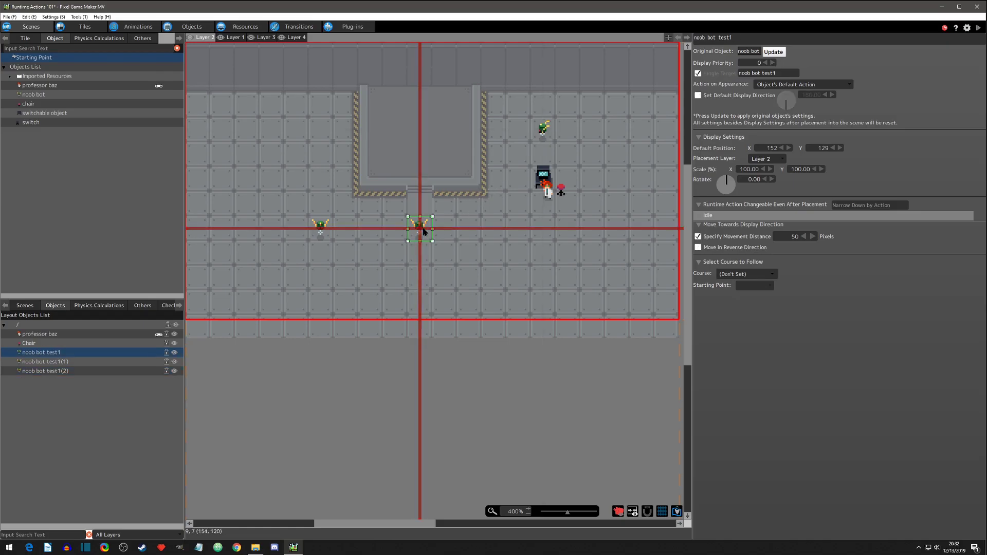
pyautogui.click(327, 233)
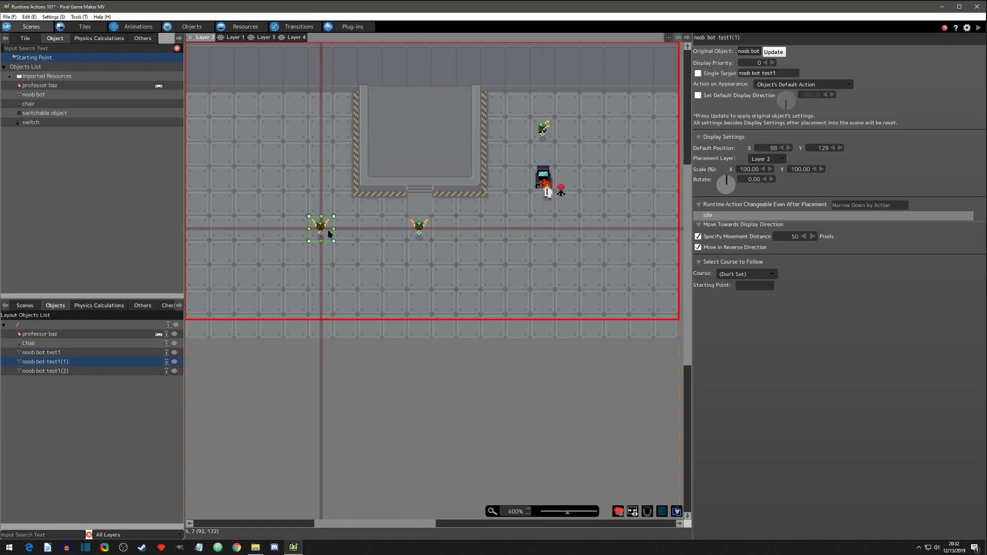
pyautogui.click(545, 132)
pyautogui.click(194, 28)
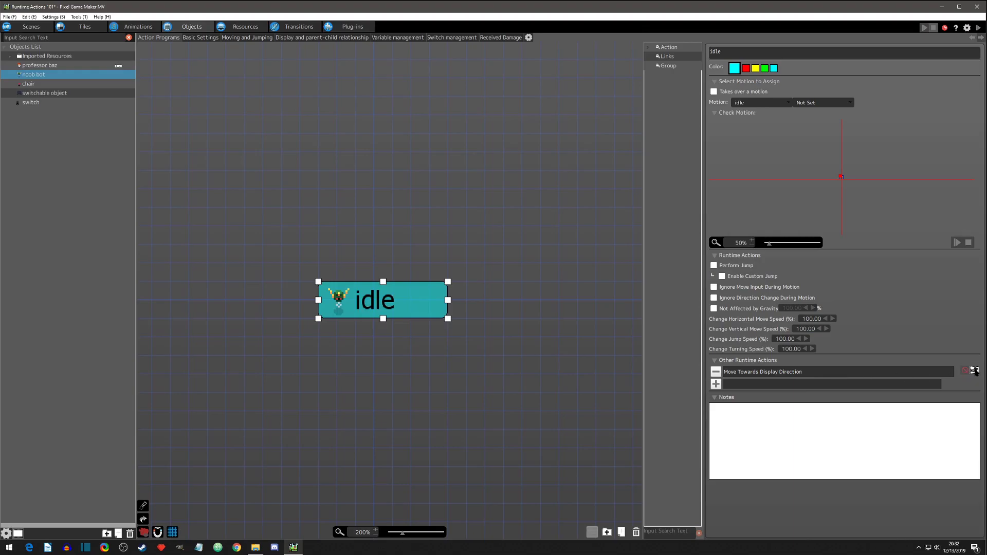
# Return to the scene and run a test play to watch how the three noob bots move, closing it when done.
pyautogui.click(32, 28)
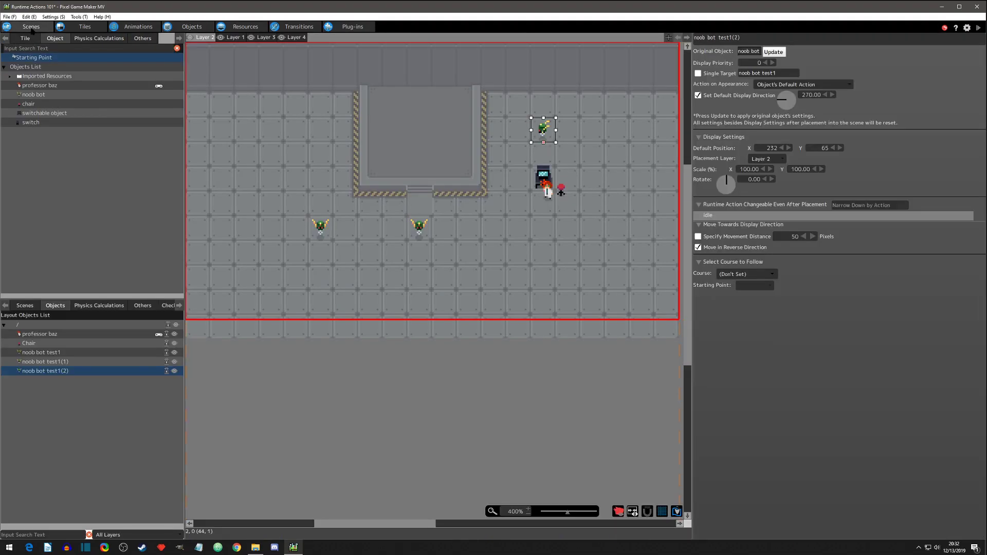
pyautogui.click(978, 28)
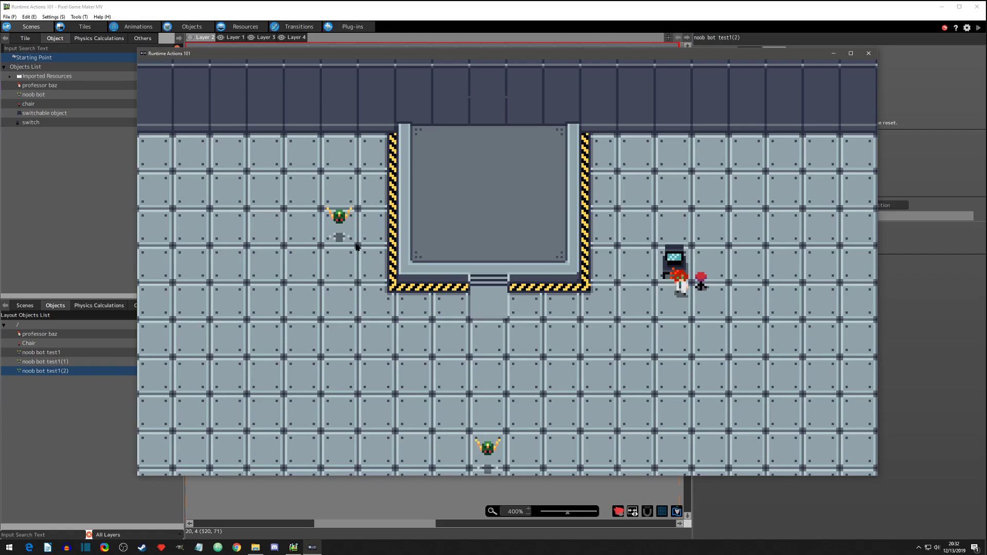
pyautogui.click(869, 54)
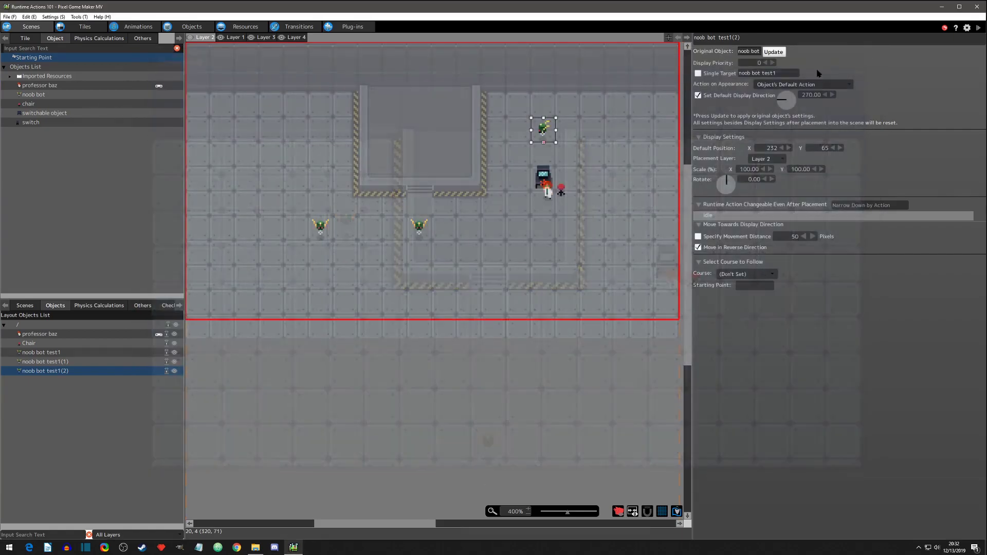
# Review the movement settings of the original noob bot and the copy to its left in the scene again.
pyautogui.click(191, 27)
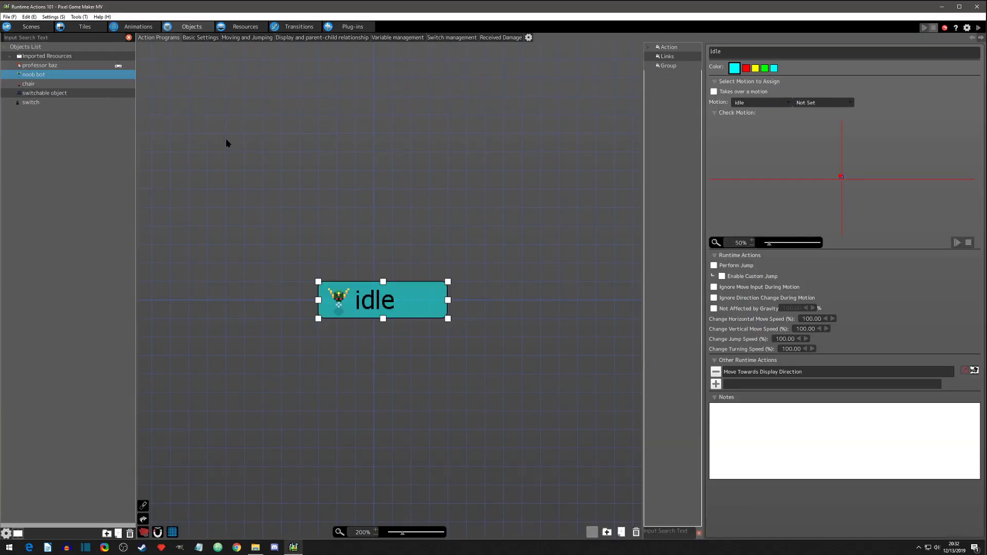
pyautogui.click(28, 27)
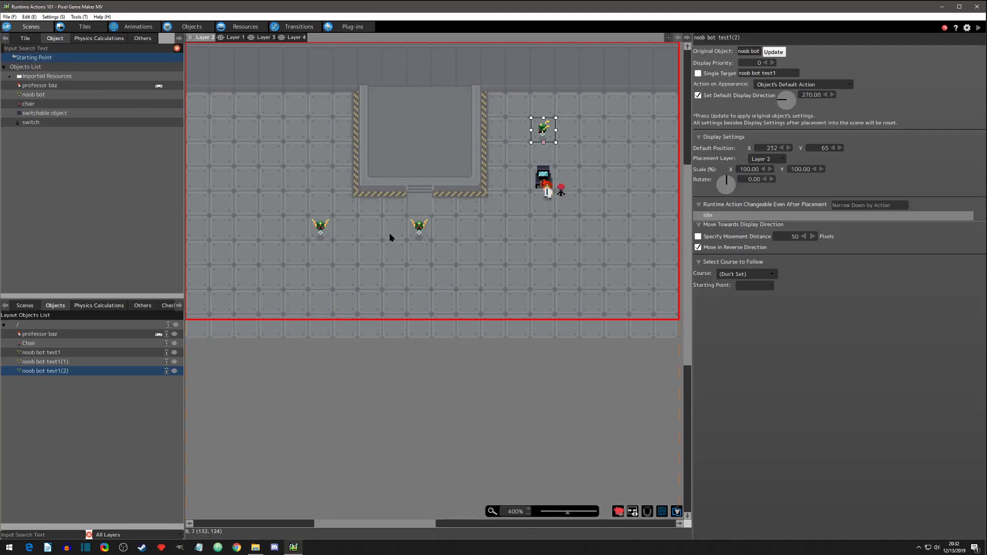
pyautogui.click(420, 227)
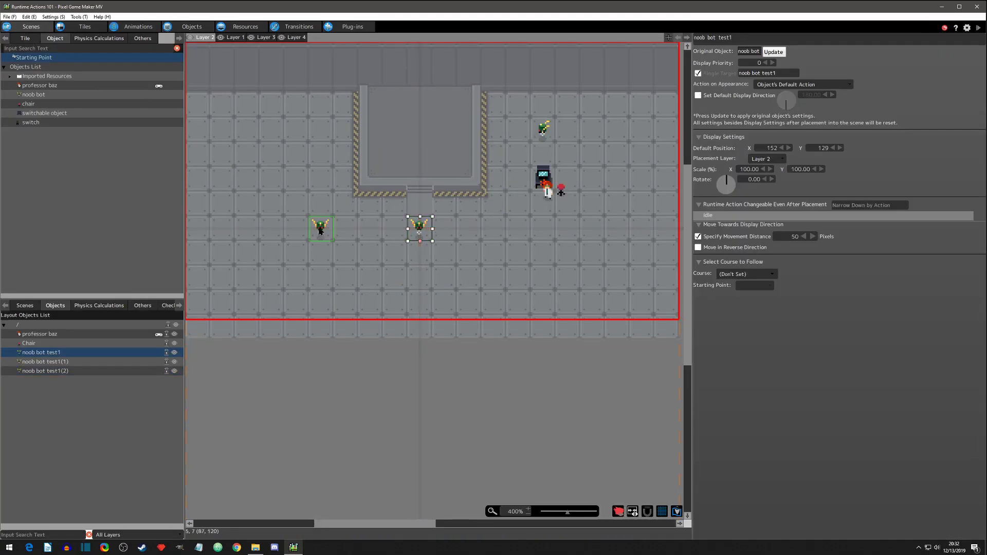
pyautogui.click(321, 226)
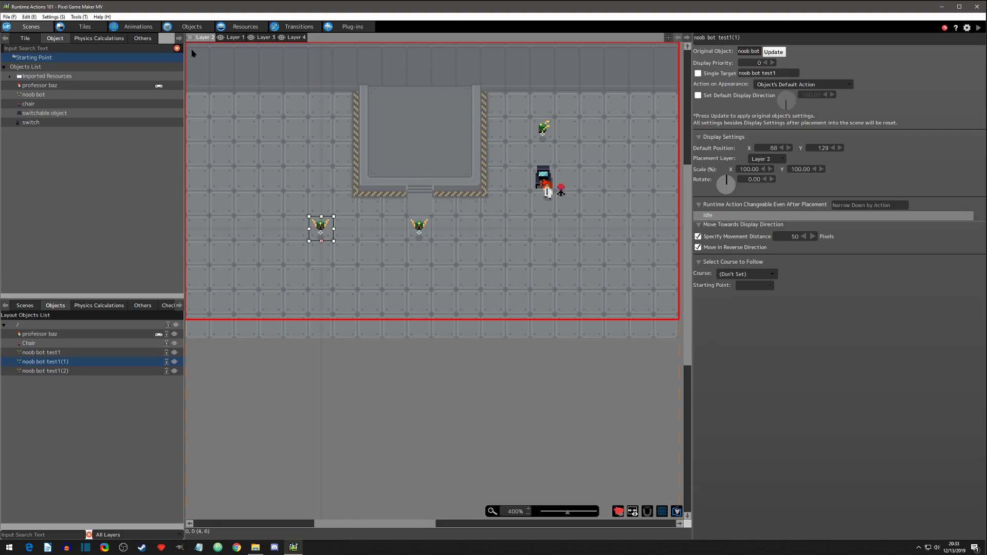
# Open the Move Towards Display Direction settings in the noob bot object's idle action.
pyautogui.click(191, 27)
pyautogui.doubleClick(760, 374)
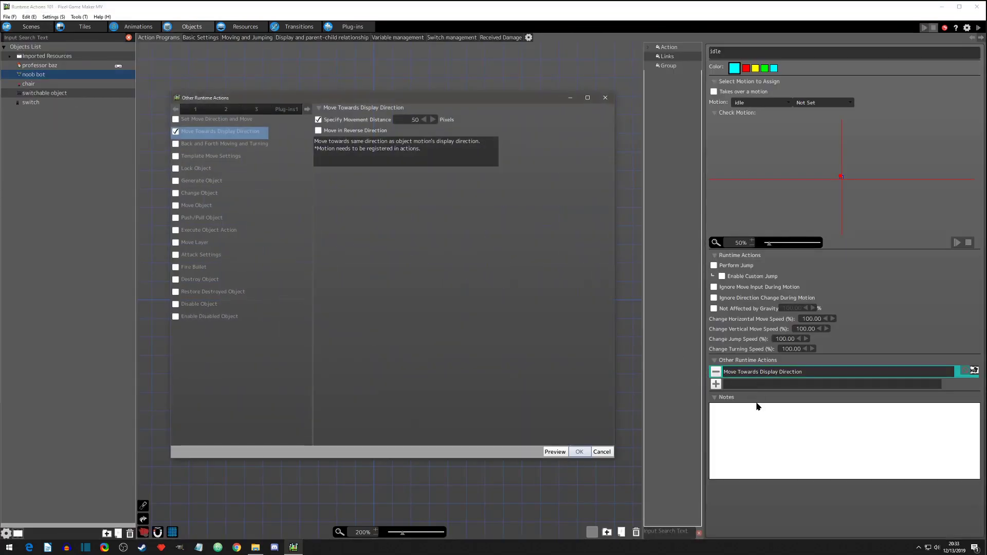